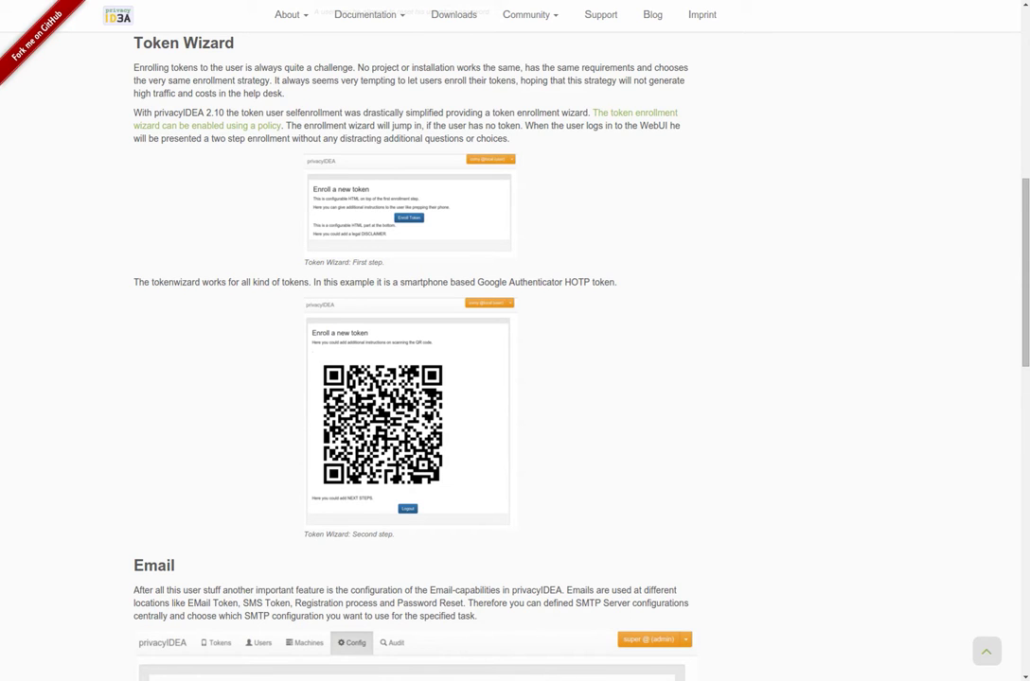
# Step: Read the Token Wizard section of the privacyIDEA blog, briefly highlighting its heading
pyautogui.moveTo(133, 43); pyautogui.dragTo(236, 45)
pyautogui.click(222, 63)
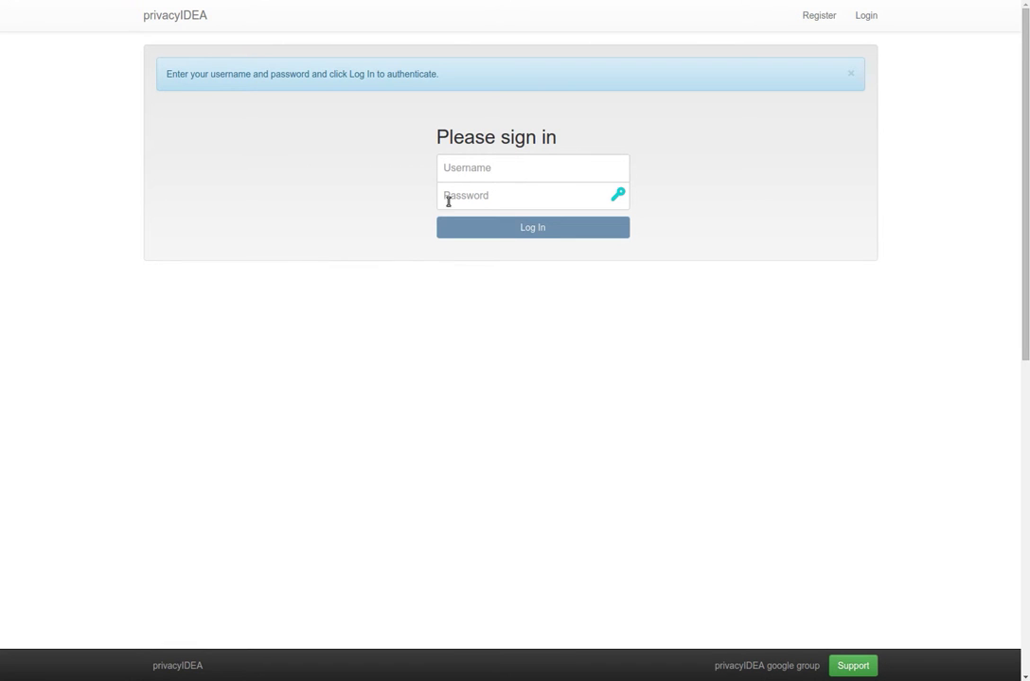
pyautogui.click(481, 171)
pyautogui.write('cor')
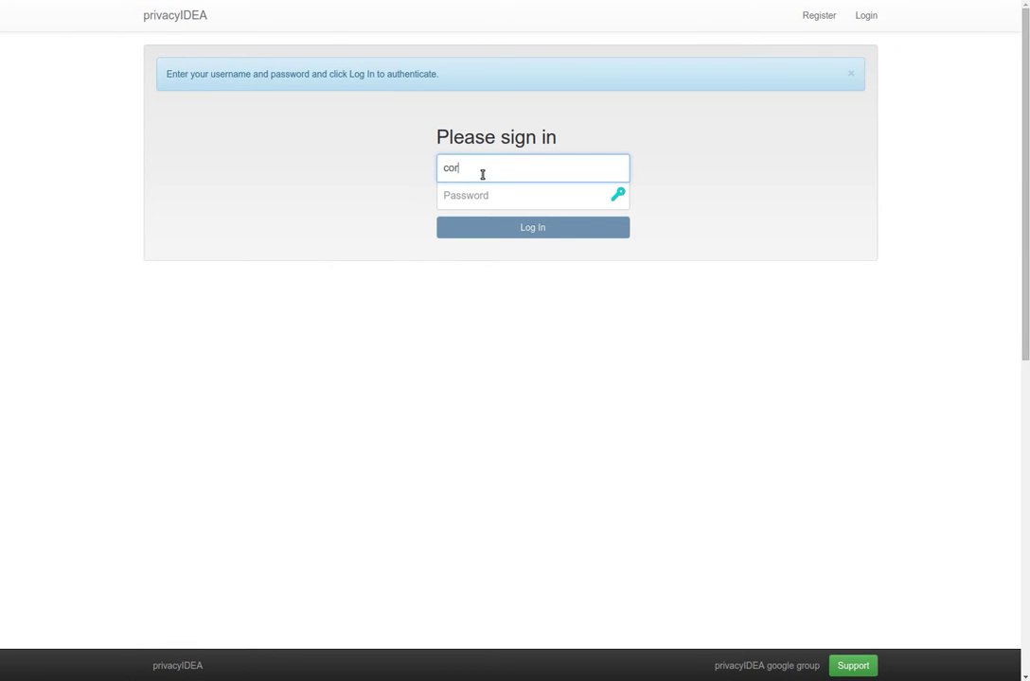
pyautogui.write('ny')
pyautogui.press('Tab')
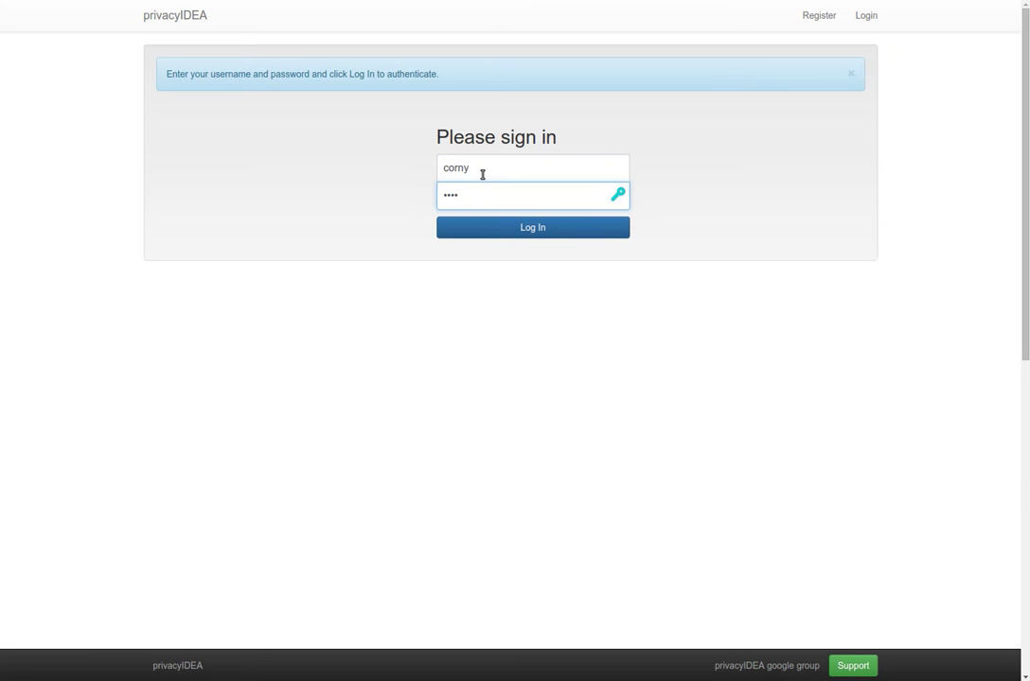
pyautogui.press('Return')
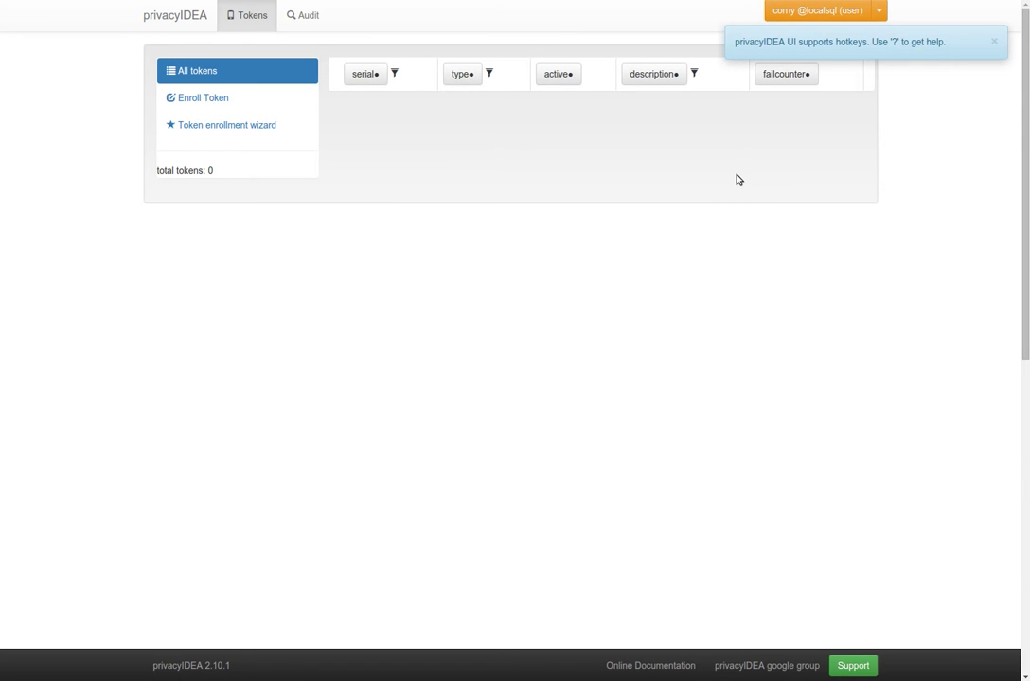
pyautogui.click(210, 99)
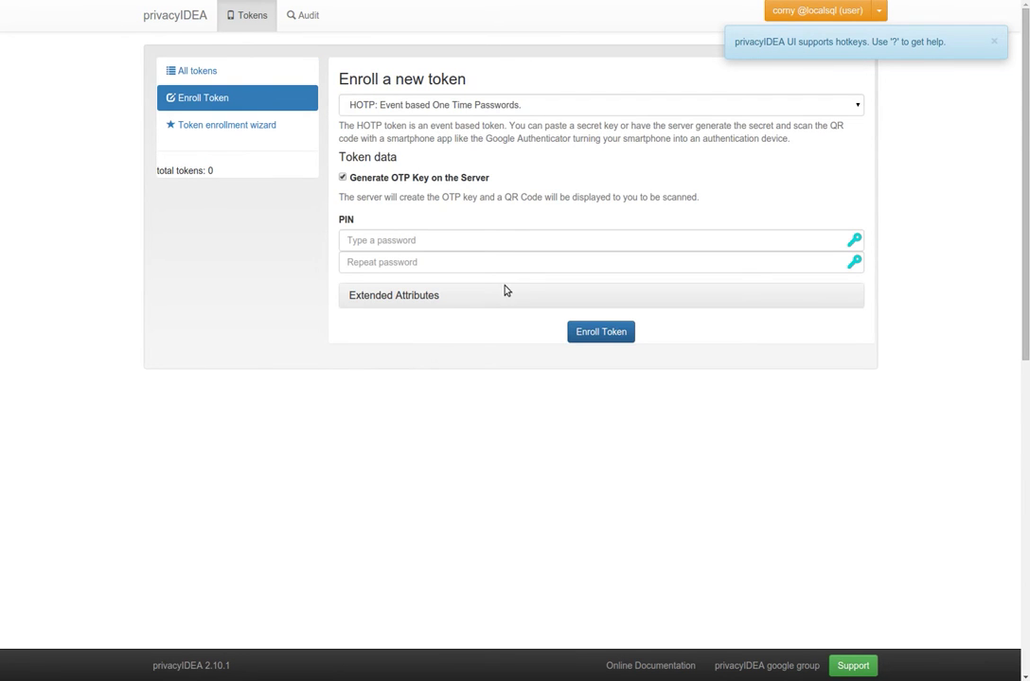
pyautogui.click(599, 330)
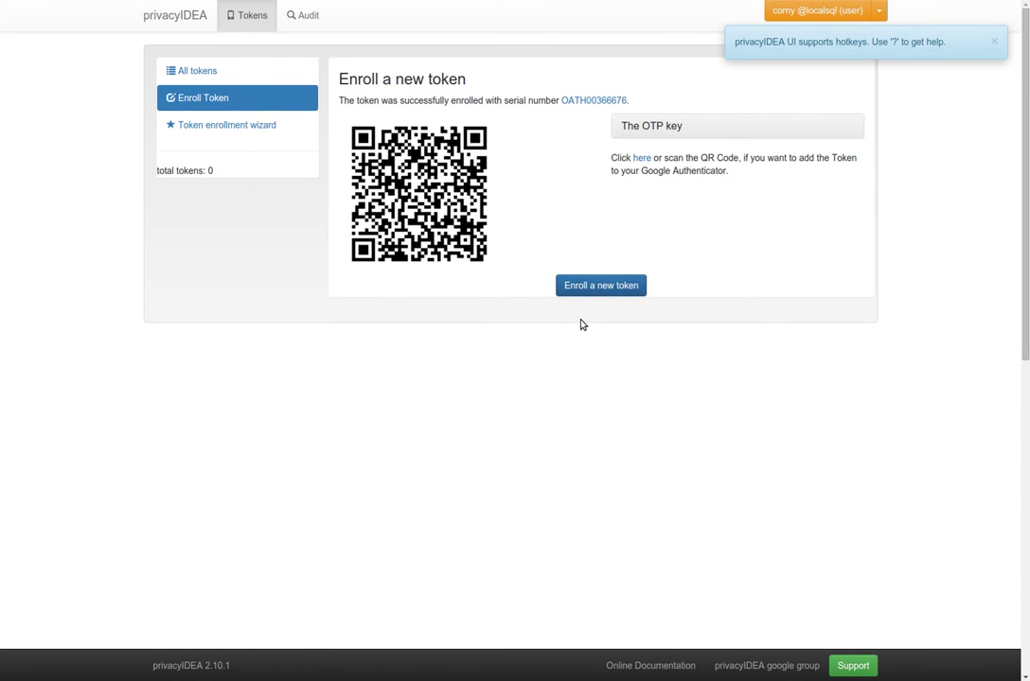
# Step: Open token OATH00366676, review its audit log entries, and return to the Tokens list
pyautogui.click(615, 101)
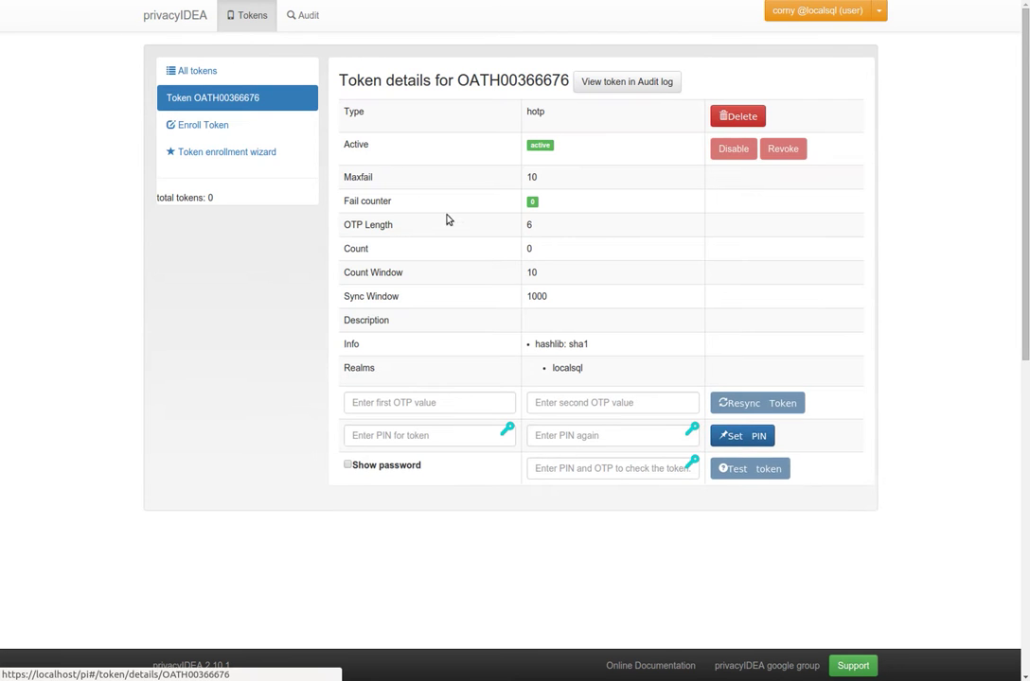
pyautogui.click(200, 74)
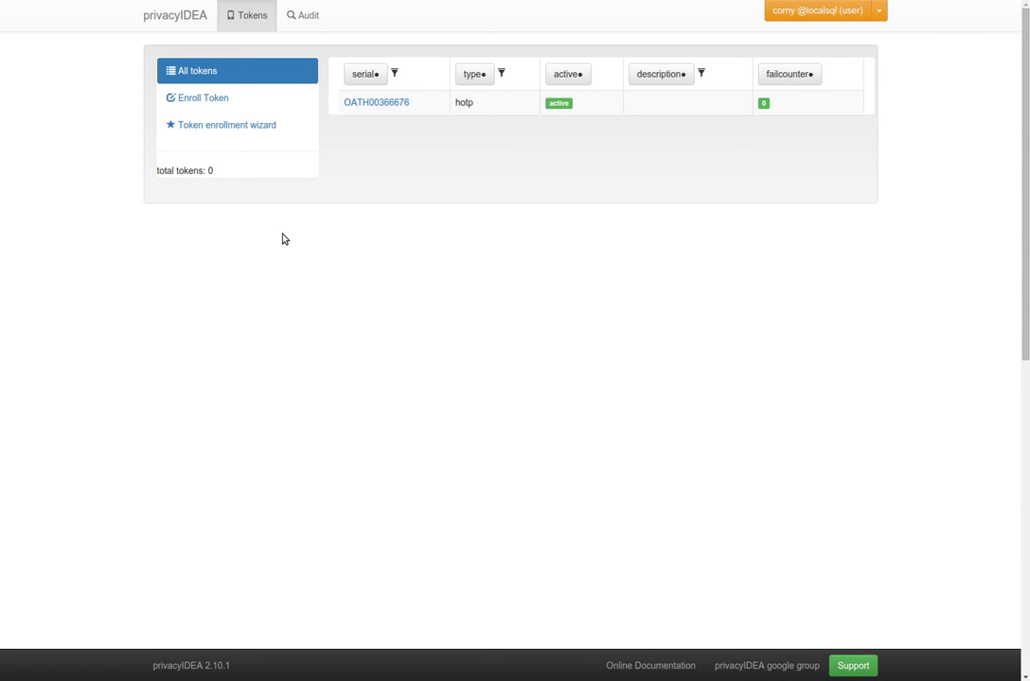
pyautogui.click(408, 106)
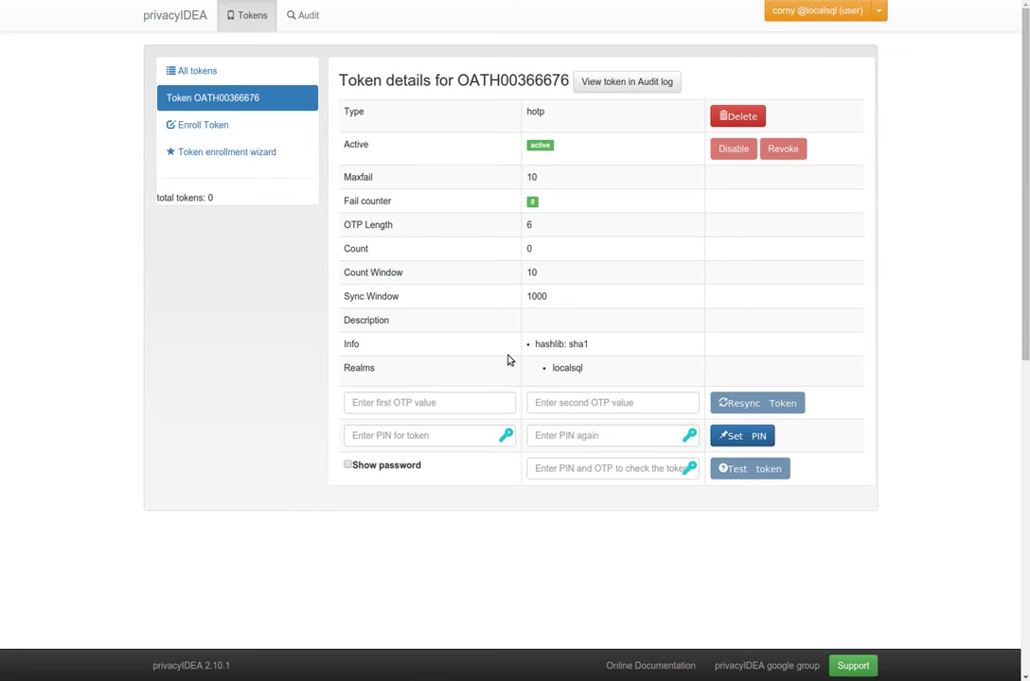
pyautogui.click(307, 17)
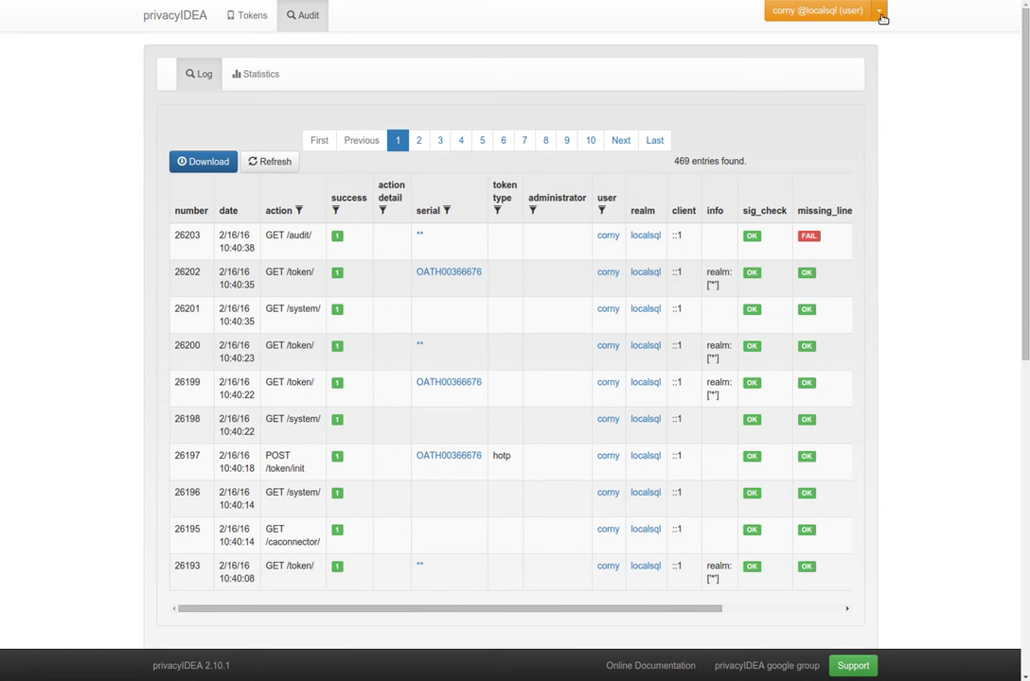
pyautogui.click(242, 15)
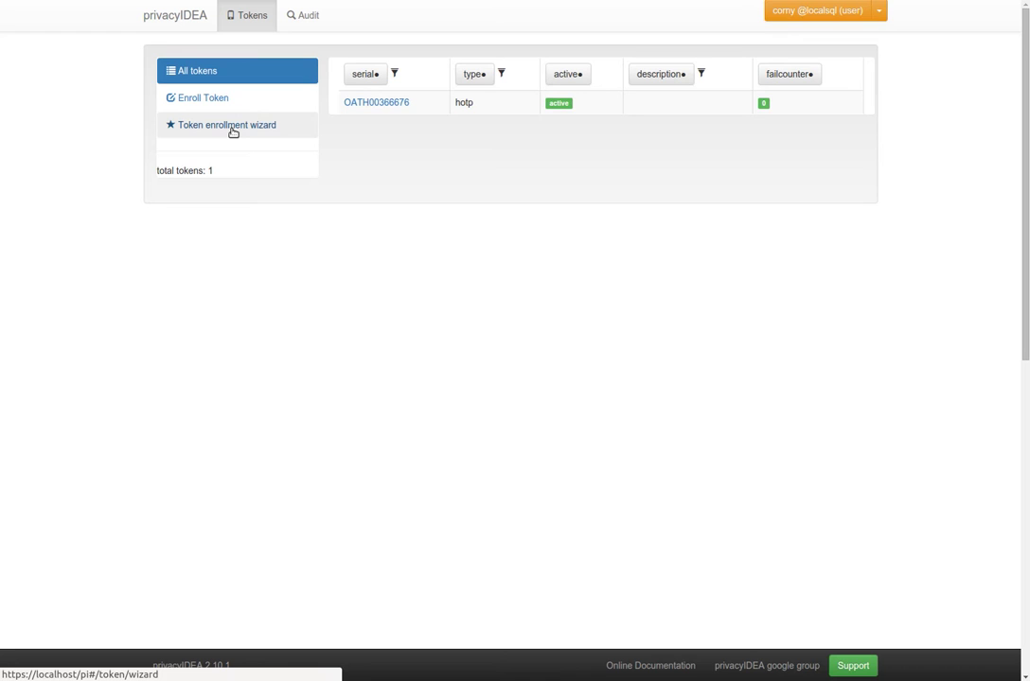
# Step: Enroll HOTP token OATH00374353 via the token enrollment wizard and return to All tokens
pyautogui.click(233, 132)
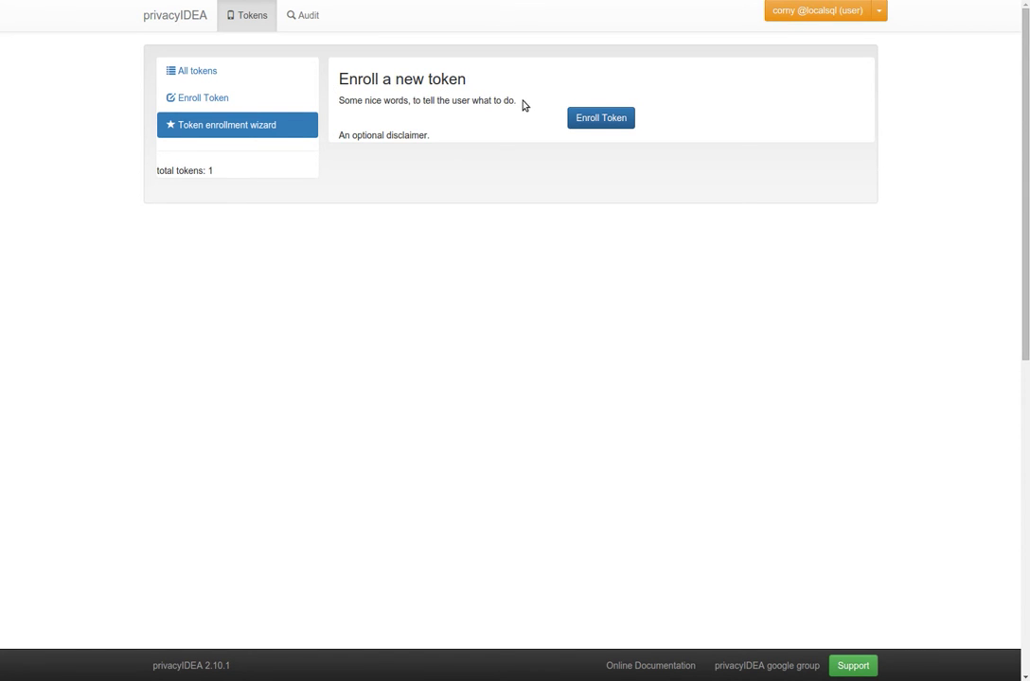
pyautogui.tripleClick(423, 99)
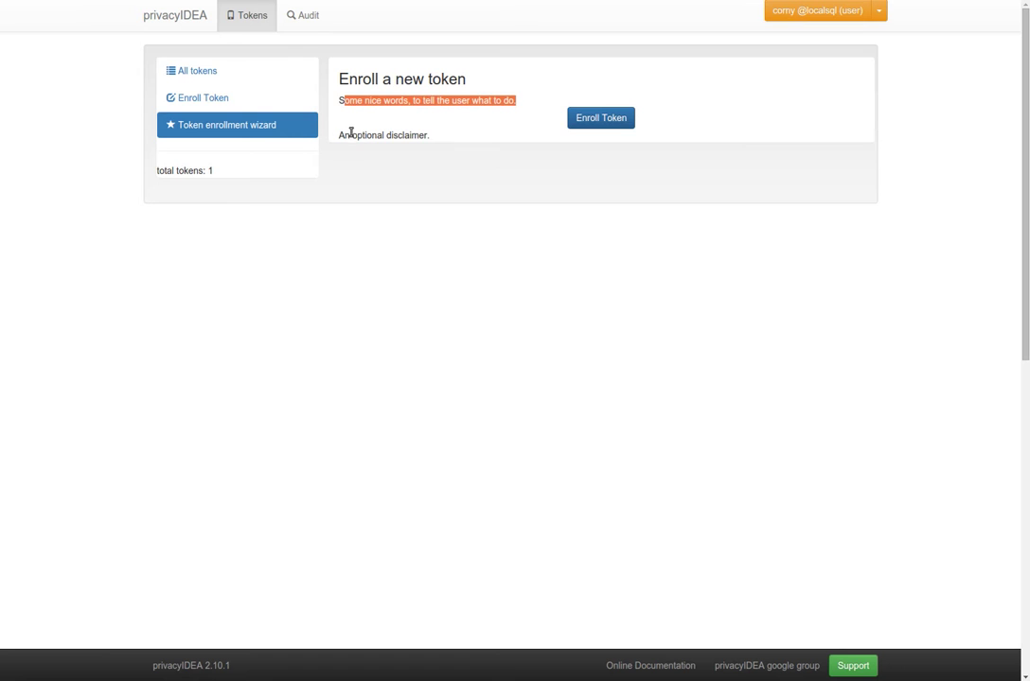
pyautogui.click(351, 136)
pyautogui.doubleClick(398, 101)
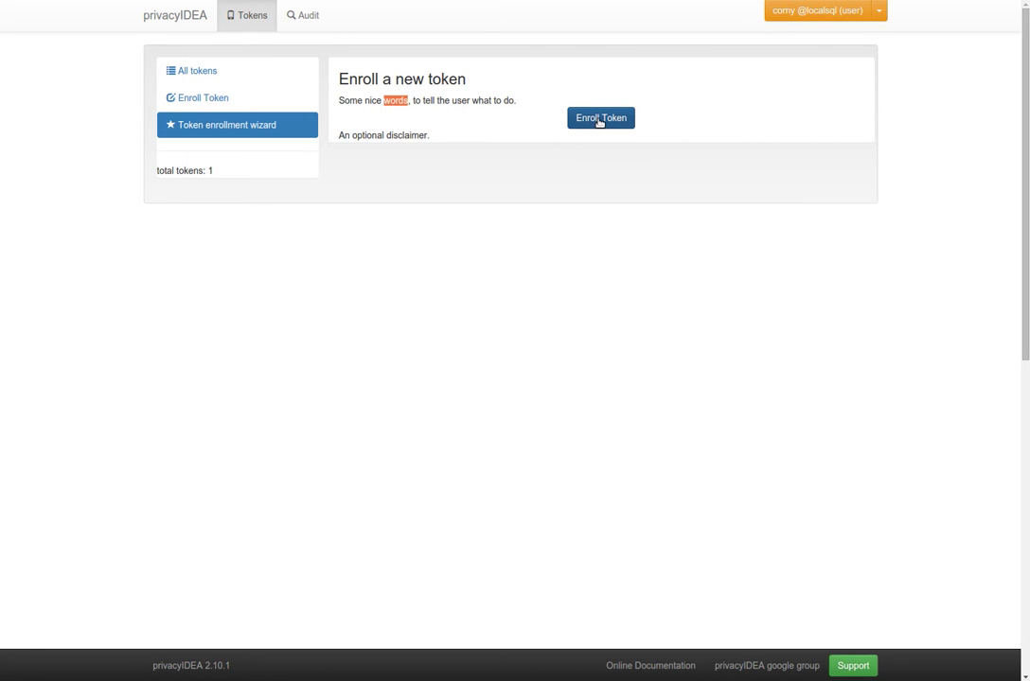
pyautogui.click(599, 121)
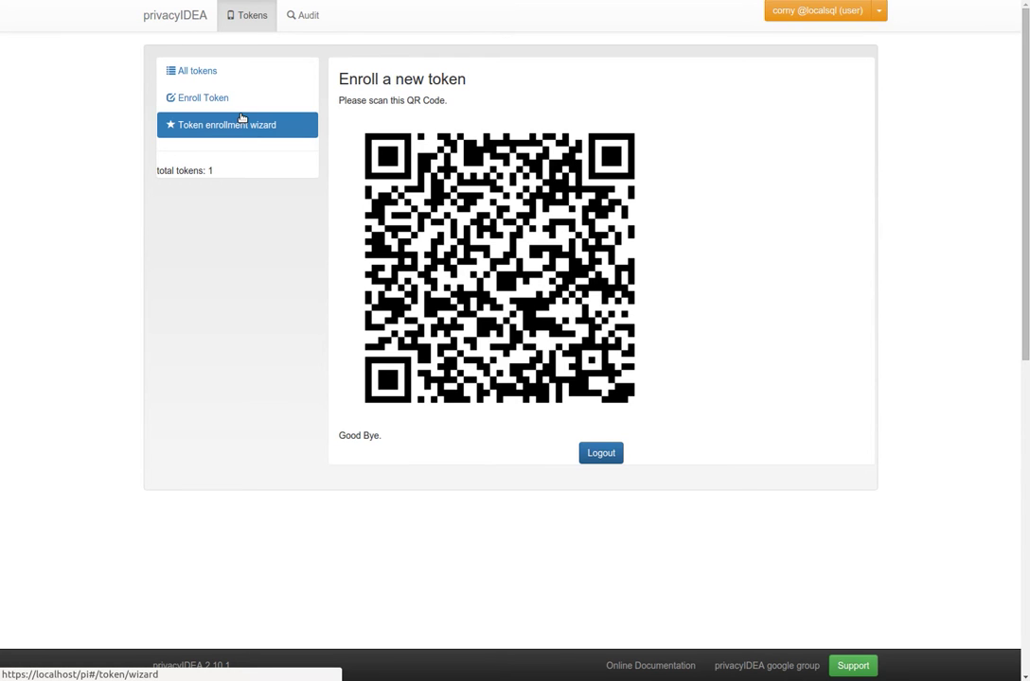
pyautogui.click(225, 77)
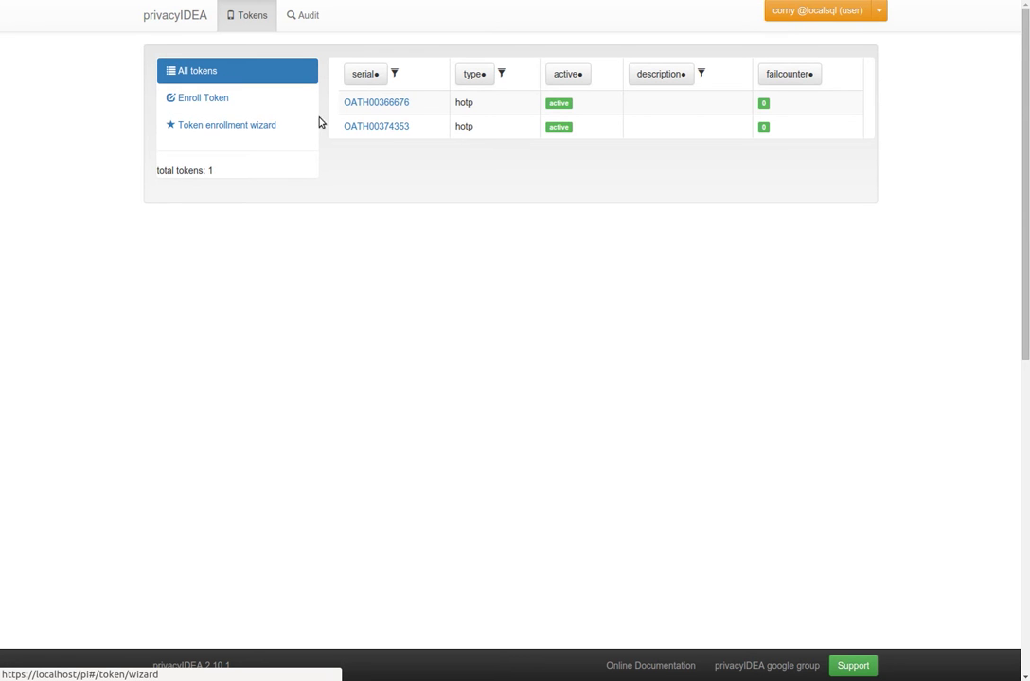
# Step: Delete both tokens, OATH00366676 and OATH00374353
pyautogui.click(347, 106)
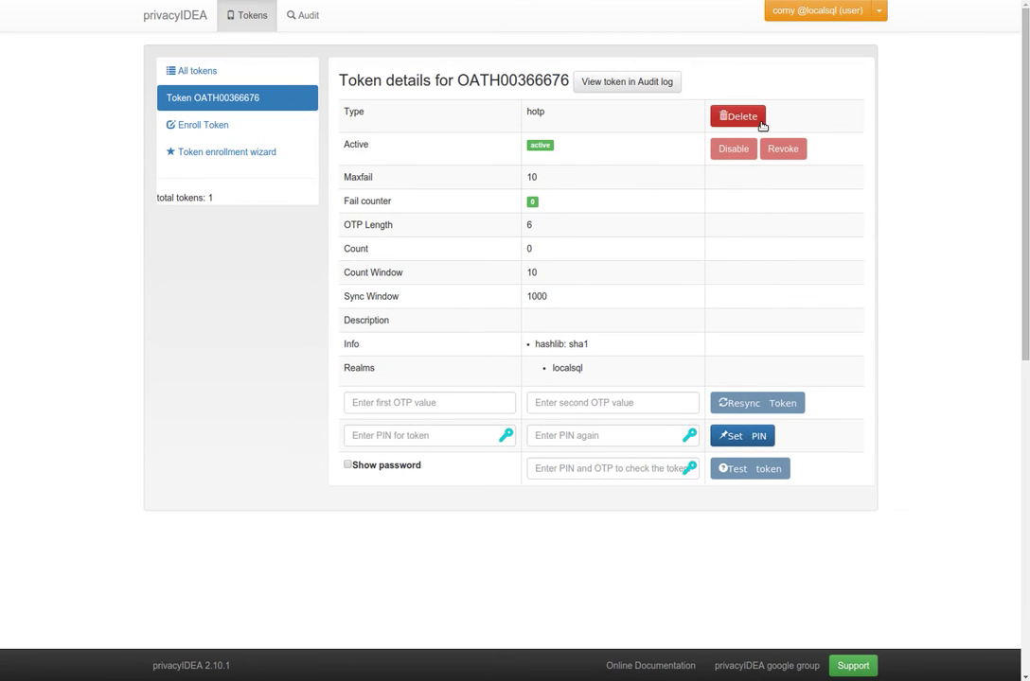
pyautogui.click(757, 123)
pyautogui.click(399, 104)
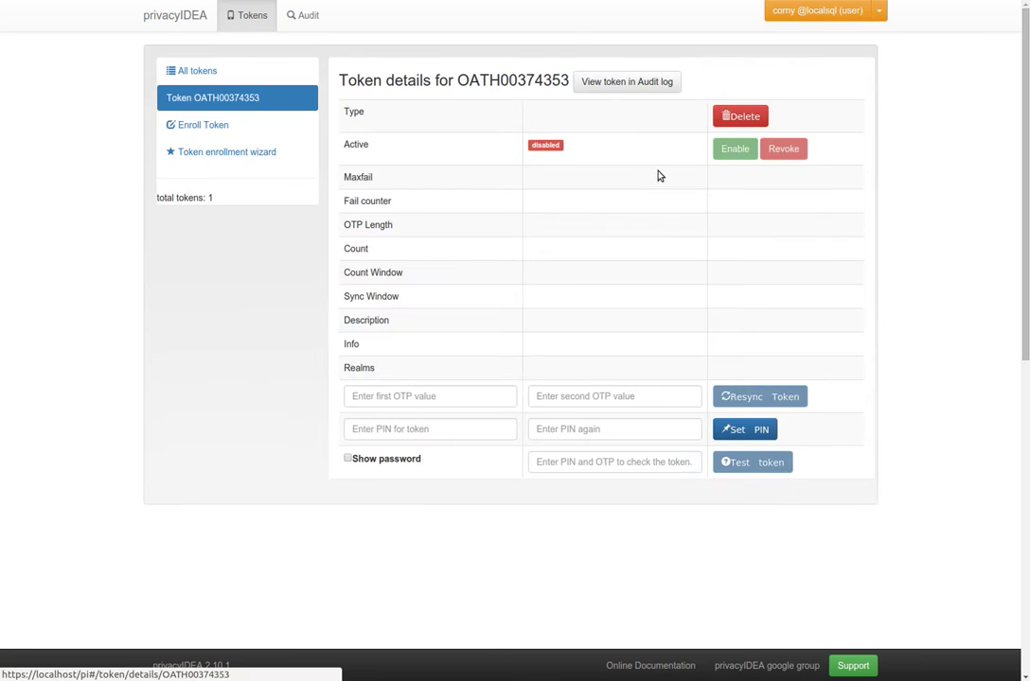
pyautogui.click(752, 113)
pyautogui.click(878, 11)
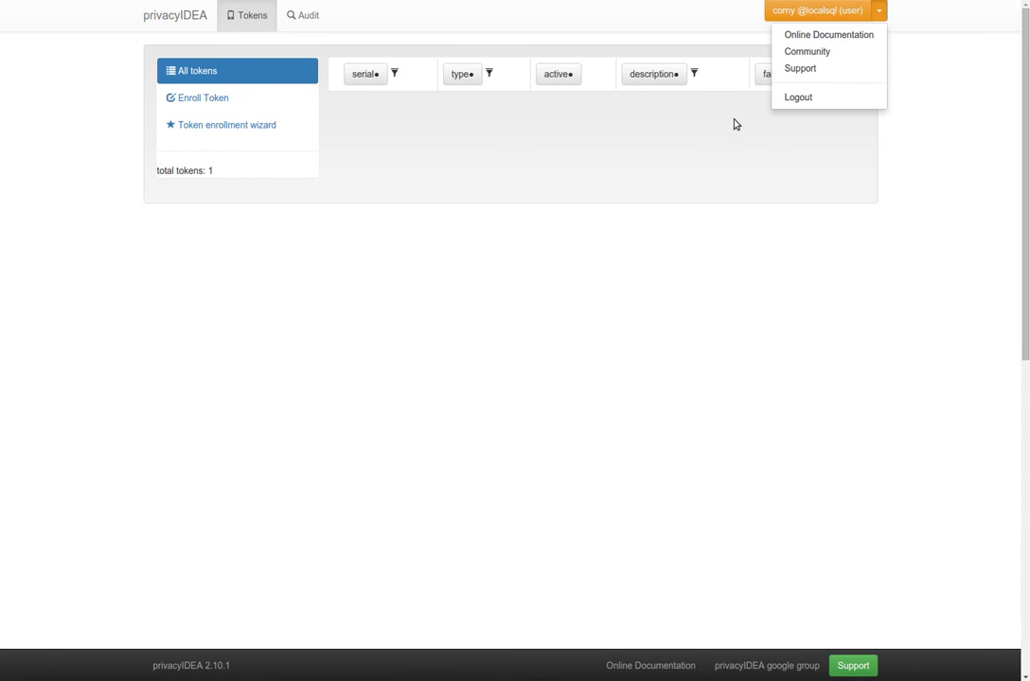
pyautogui.click(814, 97)
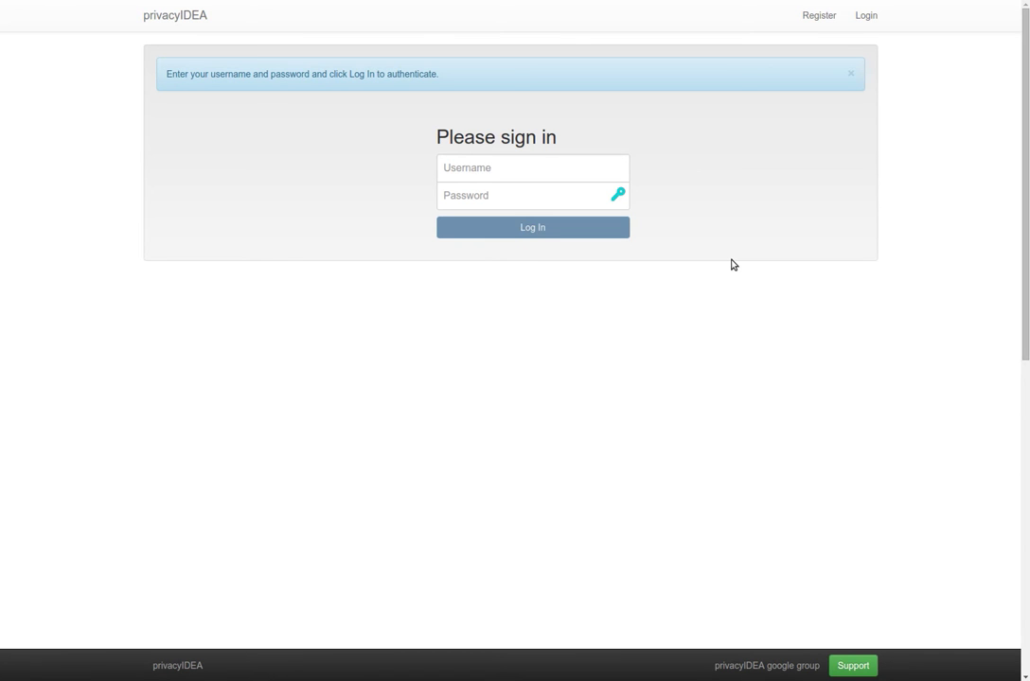
pyautogui.click(564, 166)
pyautogui.press('Tab')
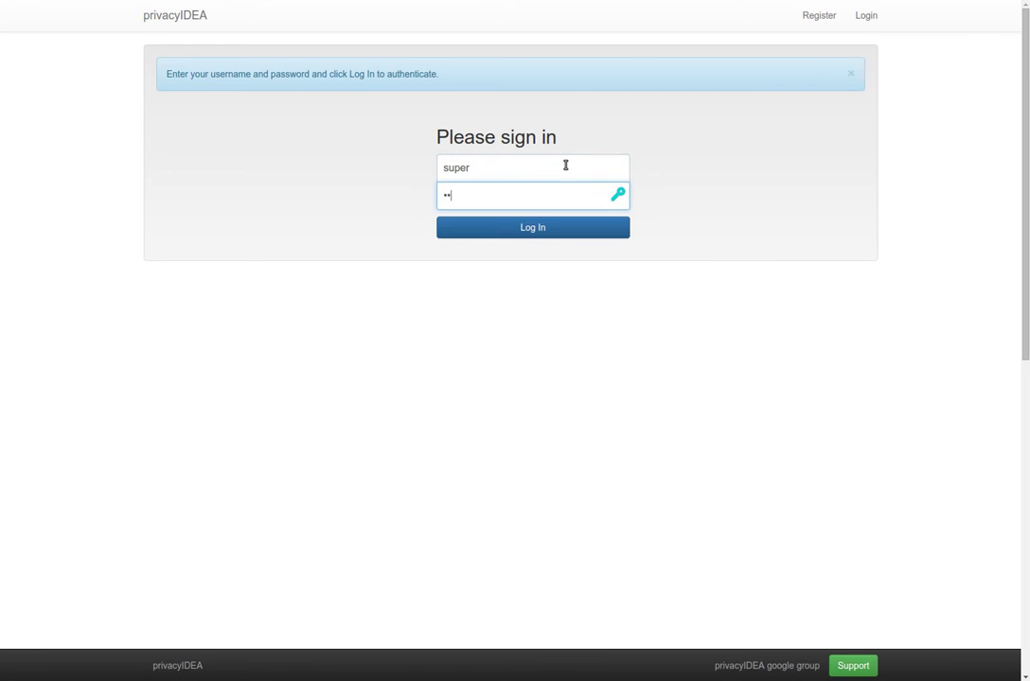
pyautogui.press('Return')
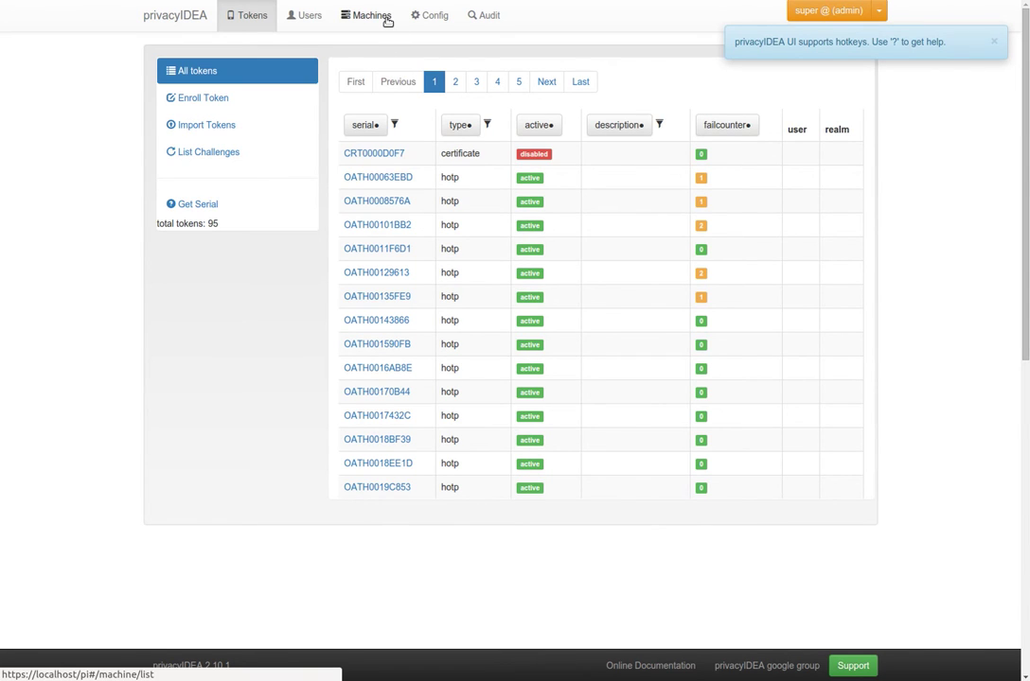
# Step: Enable the tokenwizard action in webui policy w1 and save the policy
pyautogui.click(435, 14)
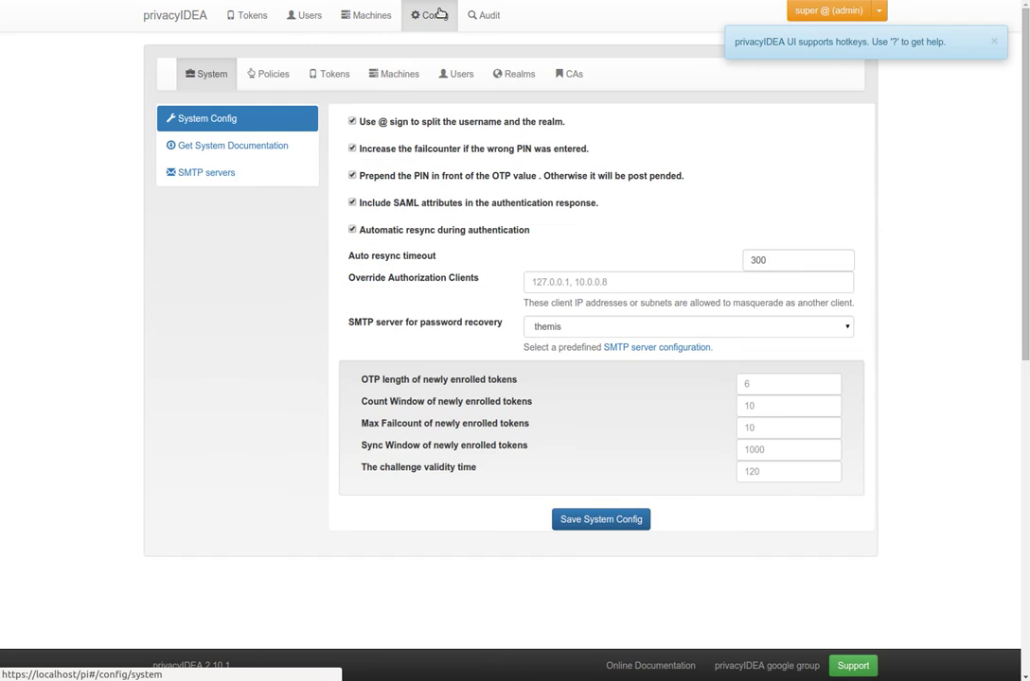
pyautogui.click(272, 75)
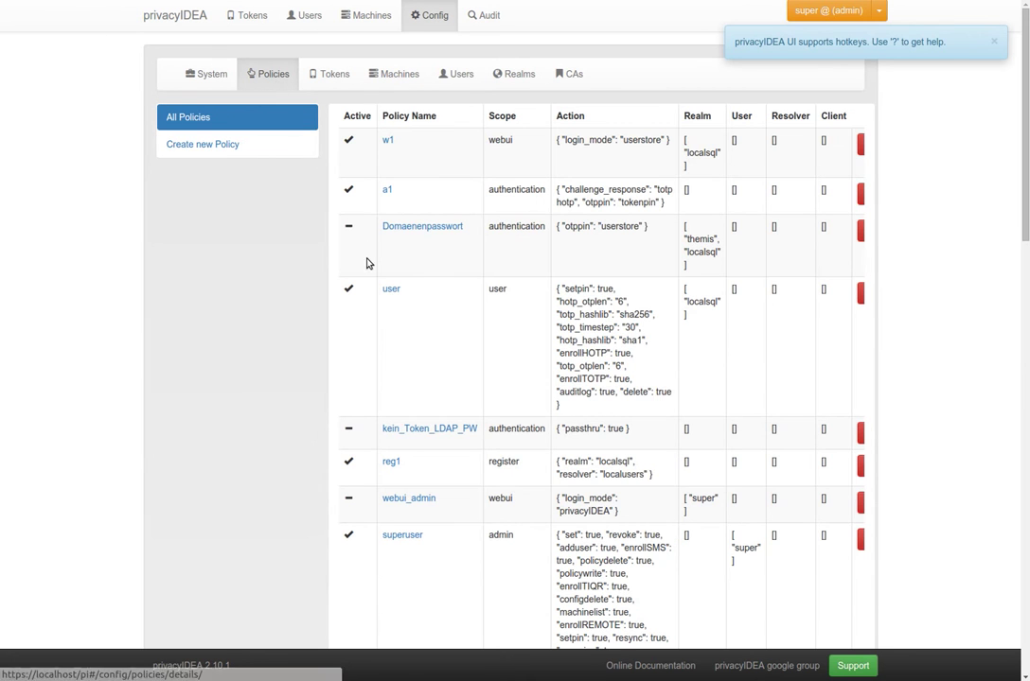
pyautogui.click(389, 140)
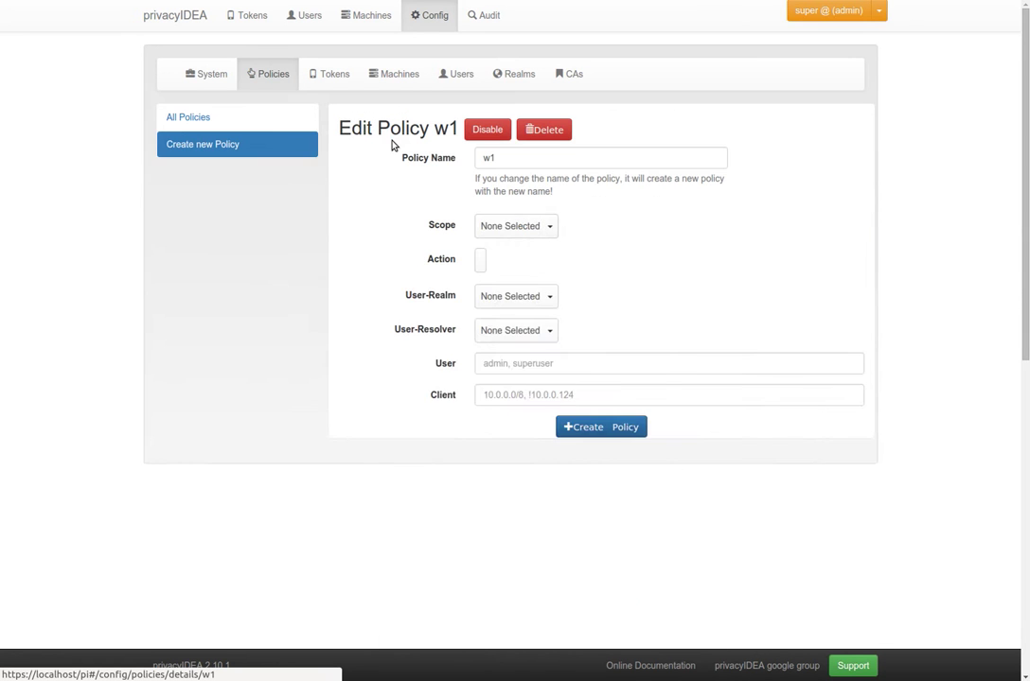
pyautogui.scroll(-5, 570, 172)
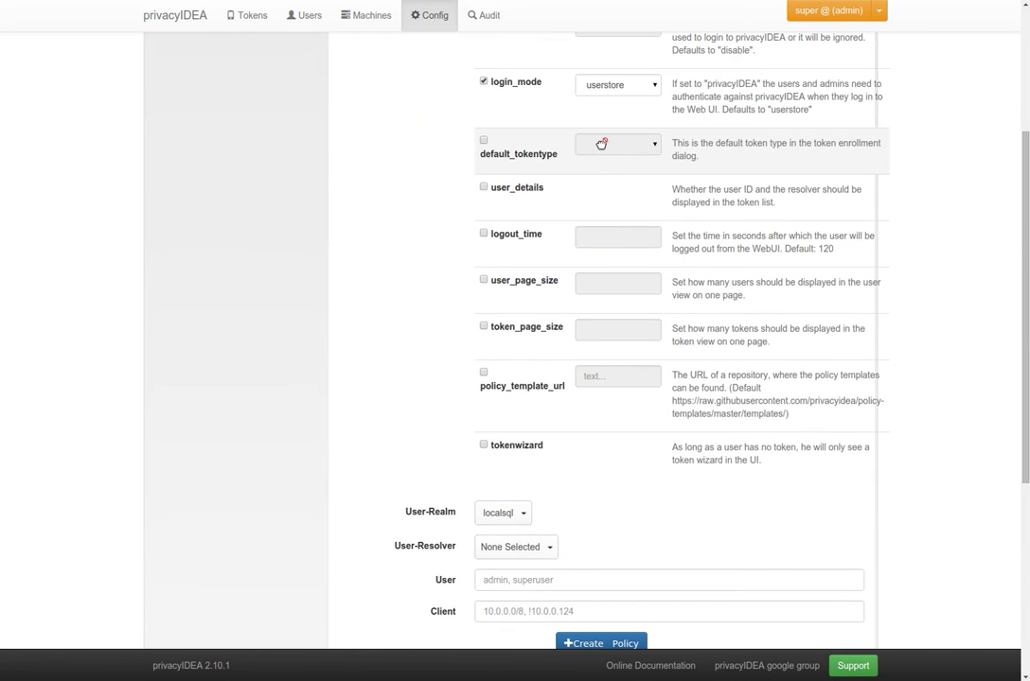
pyautogui.click(483, 447)
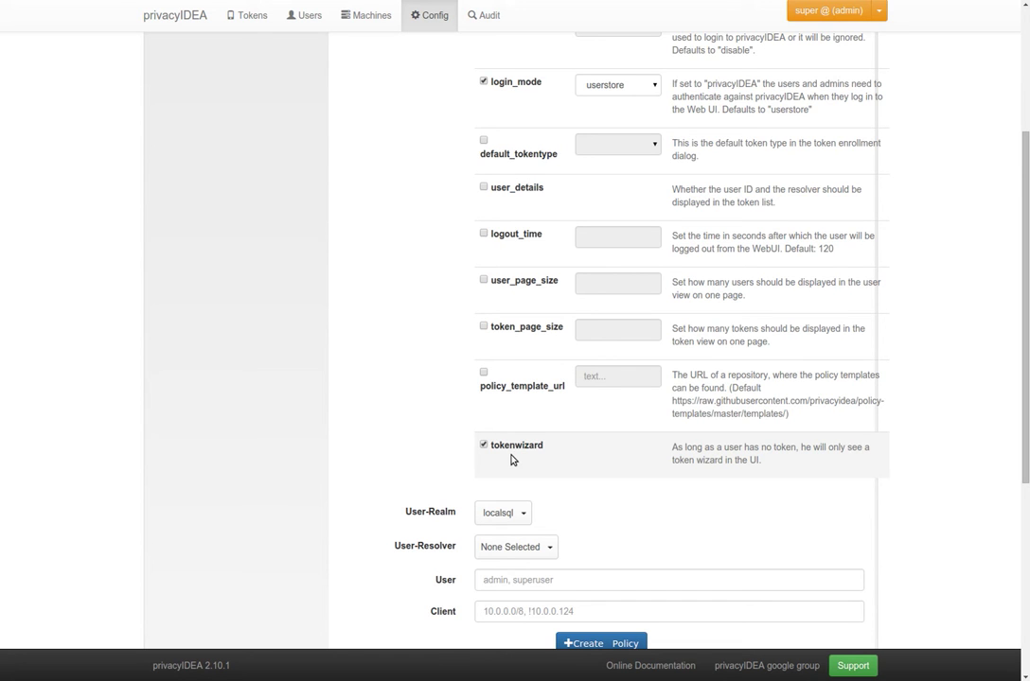
pyautogui.scroll(-2, 511, 459)
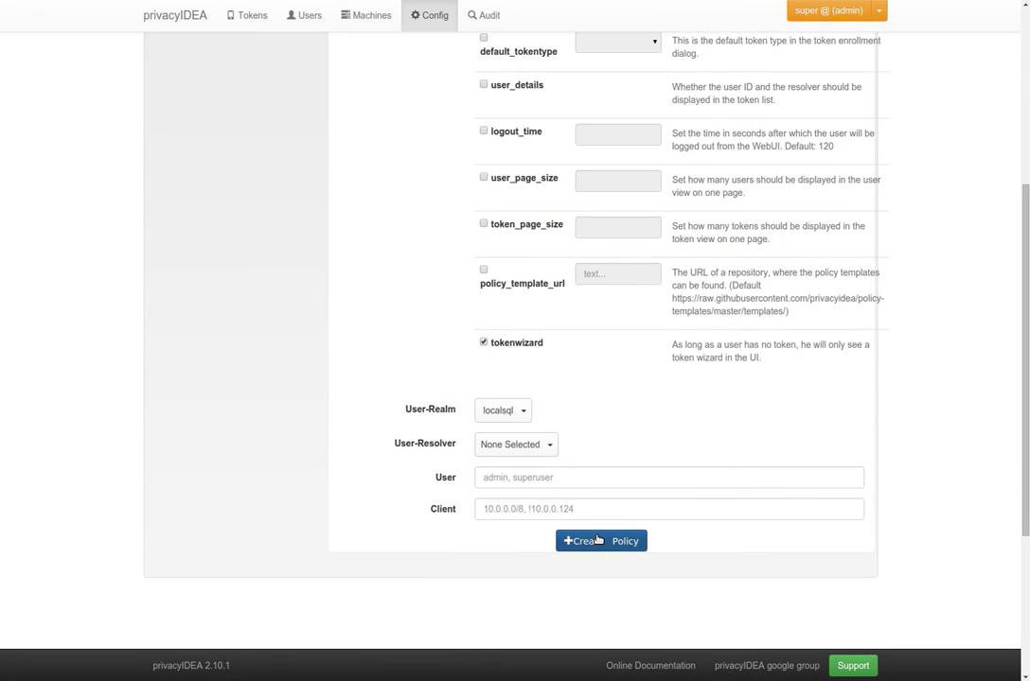
pyautogui.click(598, 539)
pyautogui.scroll(3, 731, 292)
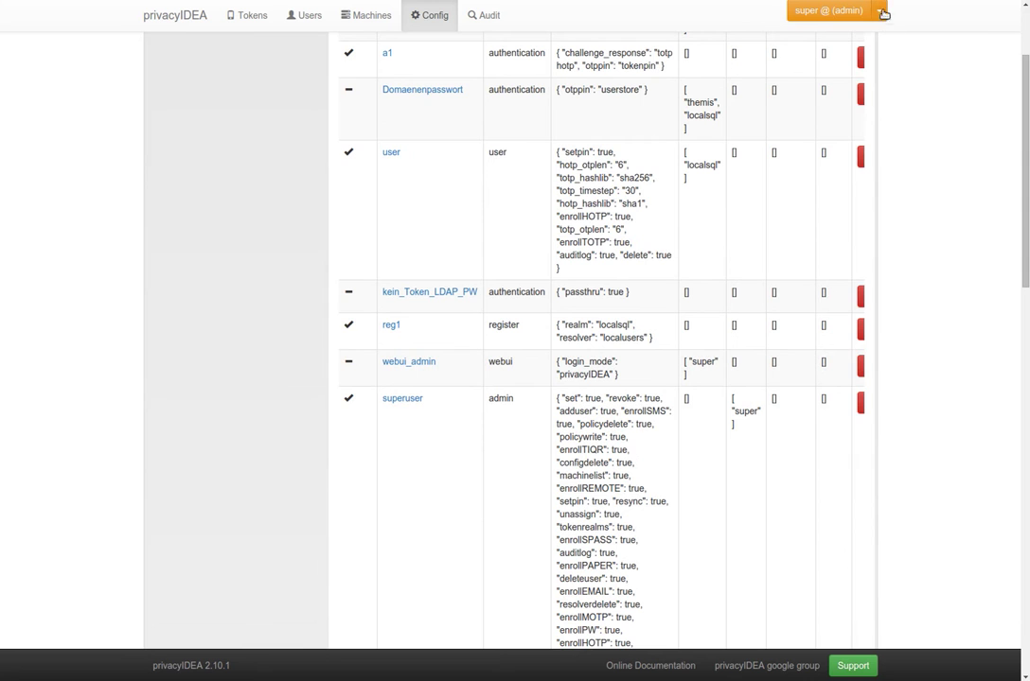
# Step: Open the administrator account menu, then close it again
pyautogui.click(883, 17)
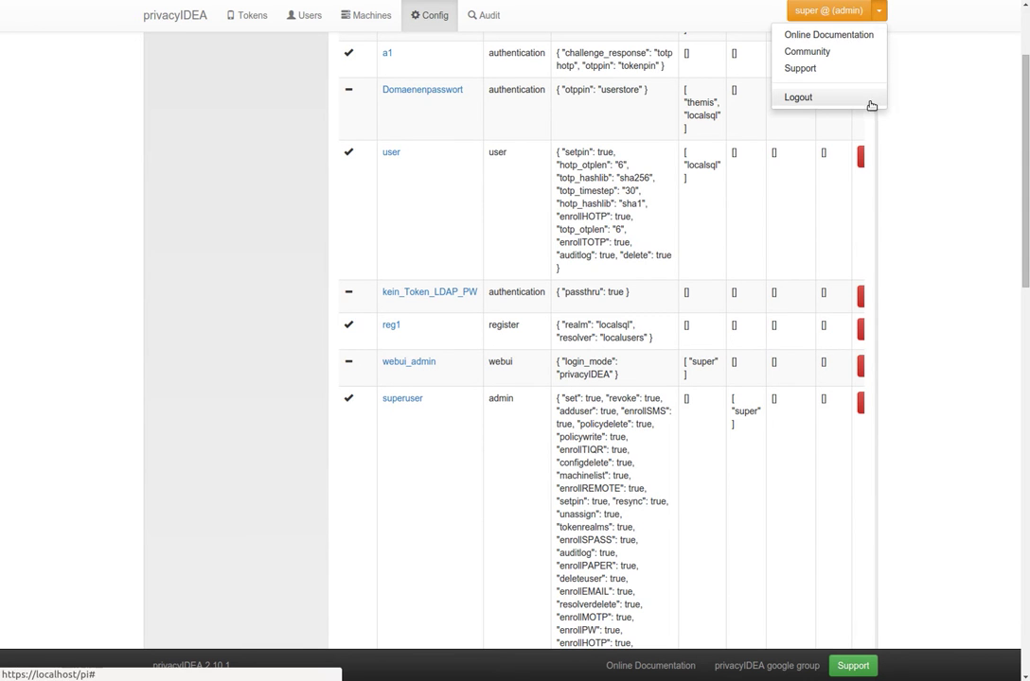
pyautogui.scroll(1, 653, 143)
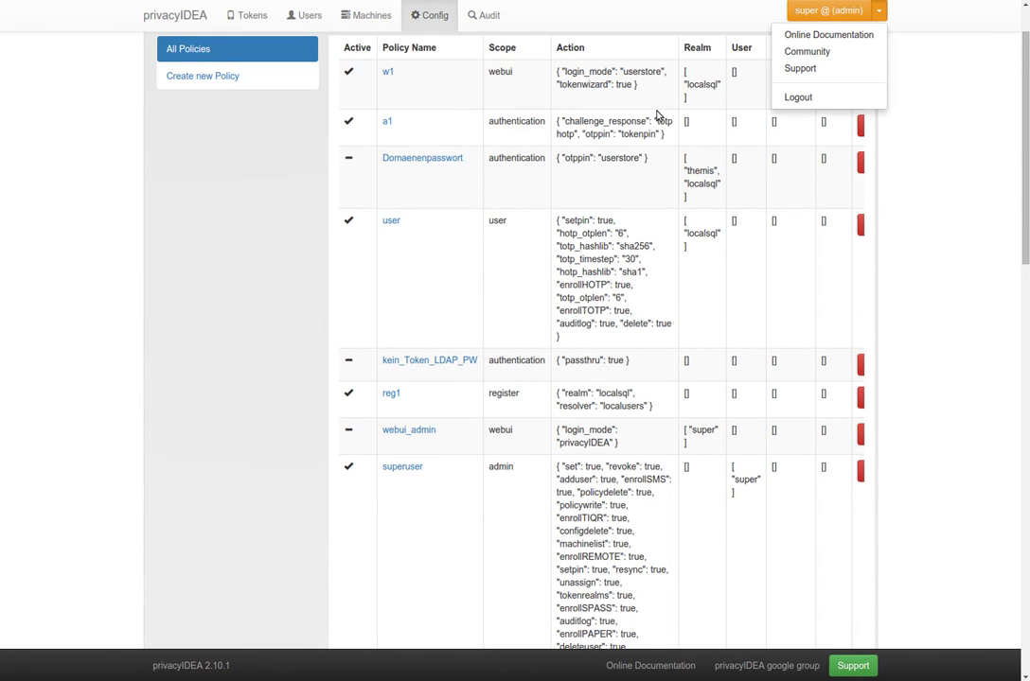
pyautogui.scroll(1, 659, 115)
pyautogui.click(588, 150)
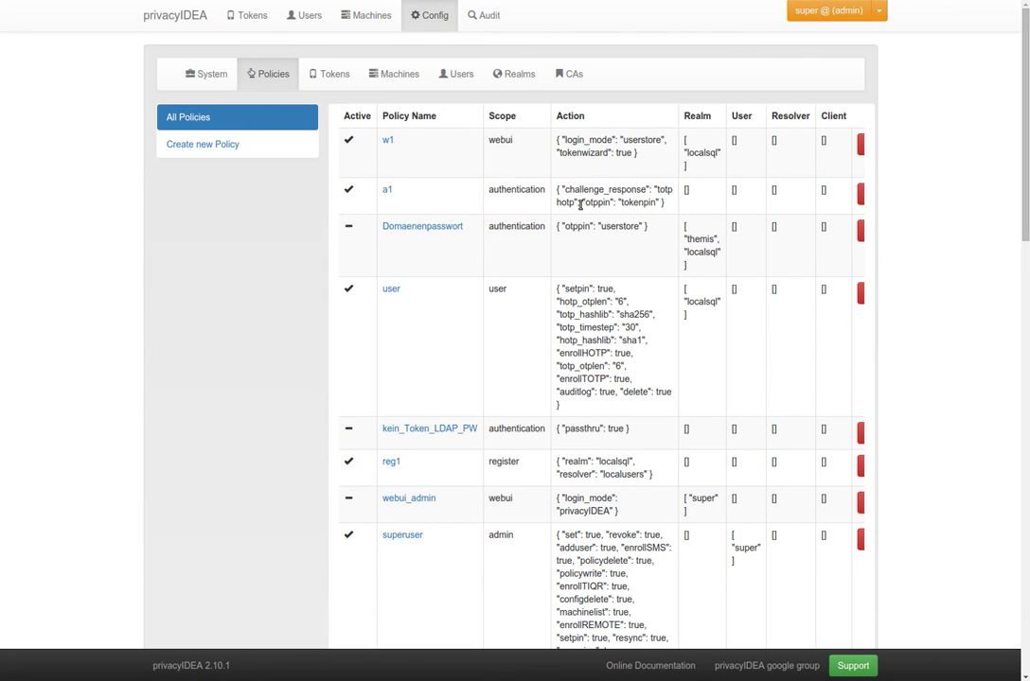
pyautogui.click(879, 11)
pyautogui.click(845, 95)
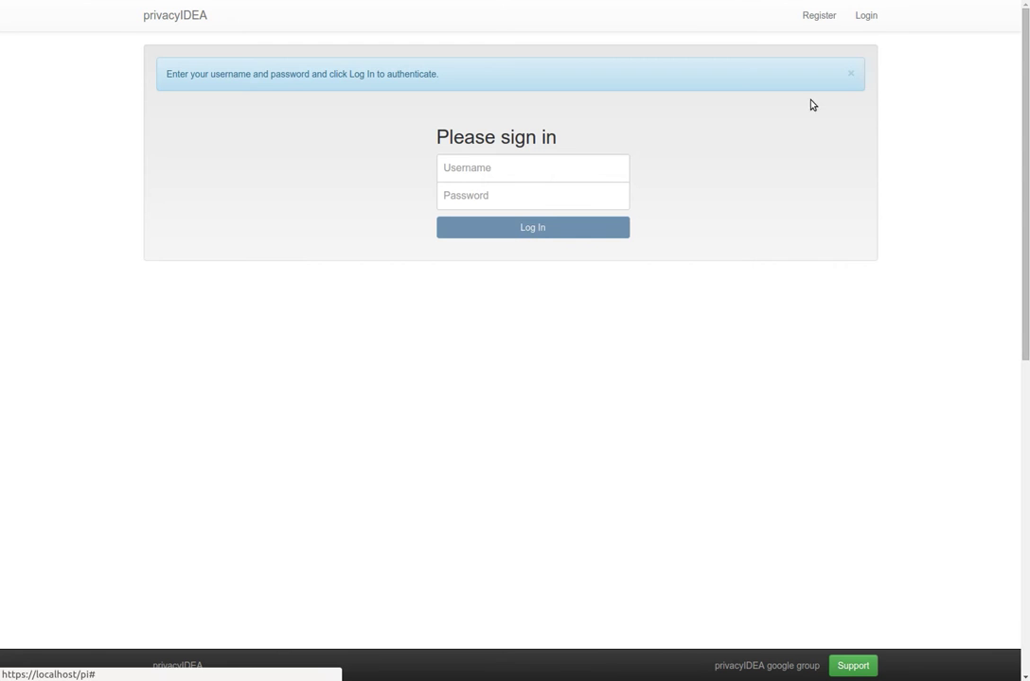
pyautogui.click(545, 163)
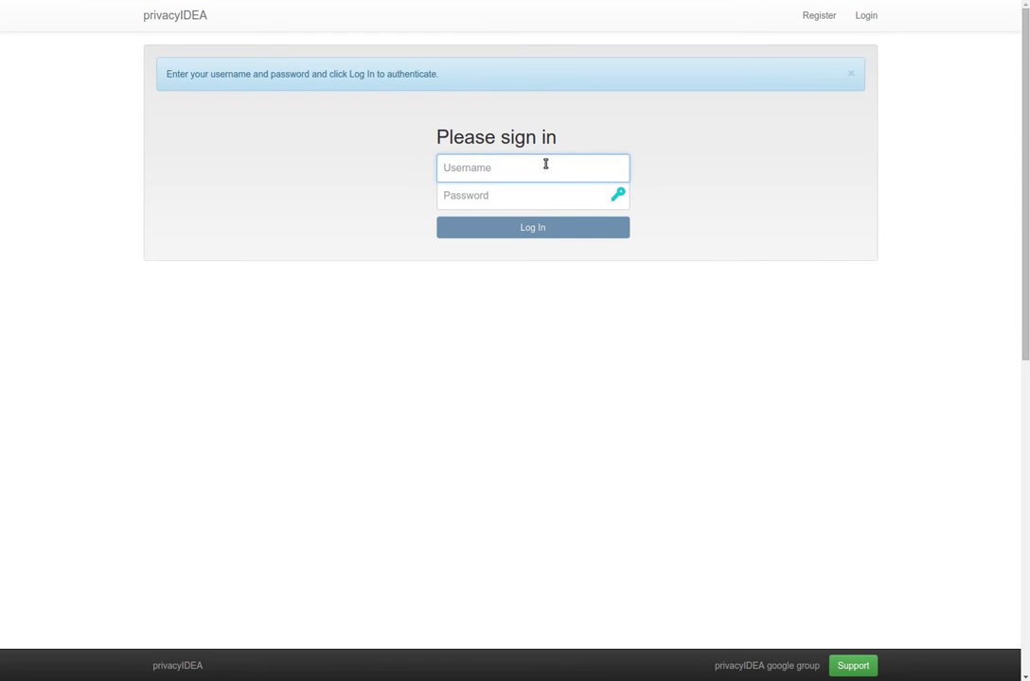
pyautogui.write('corny')
pyautogui.press('Tab')
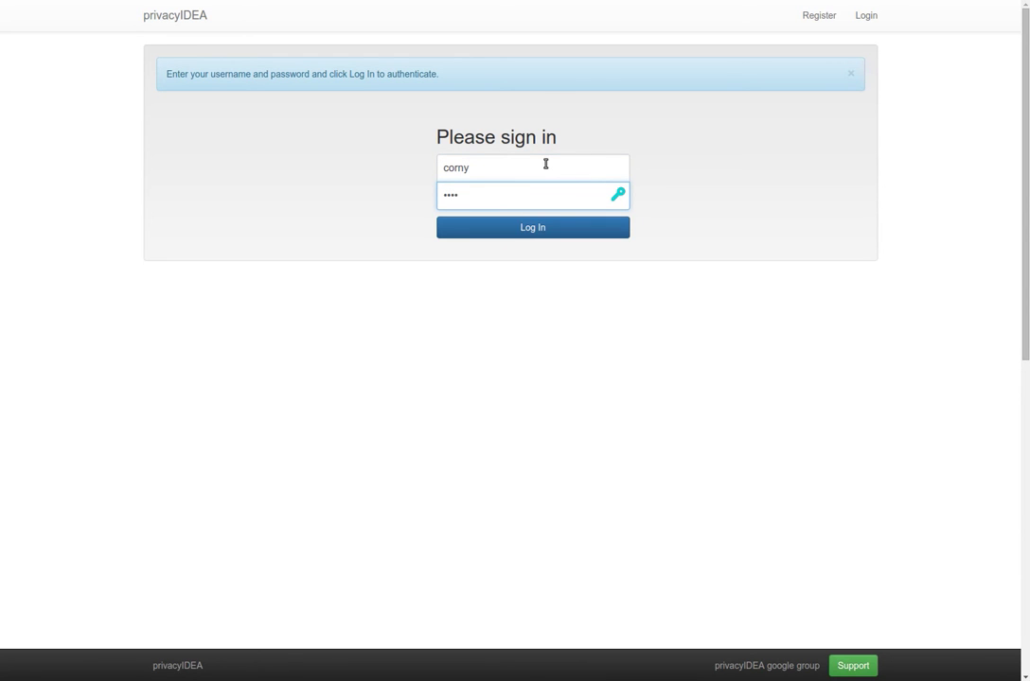
pyautogui.press('Return')
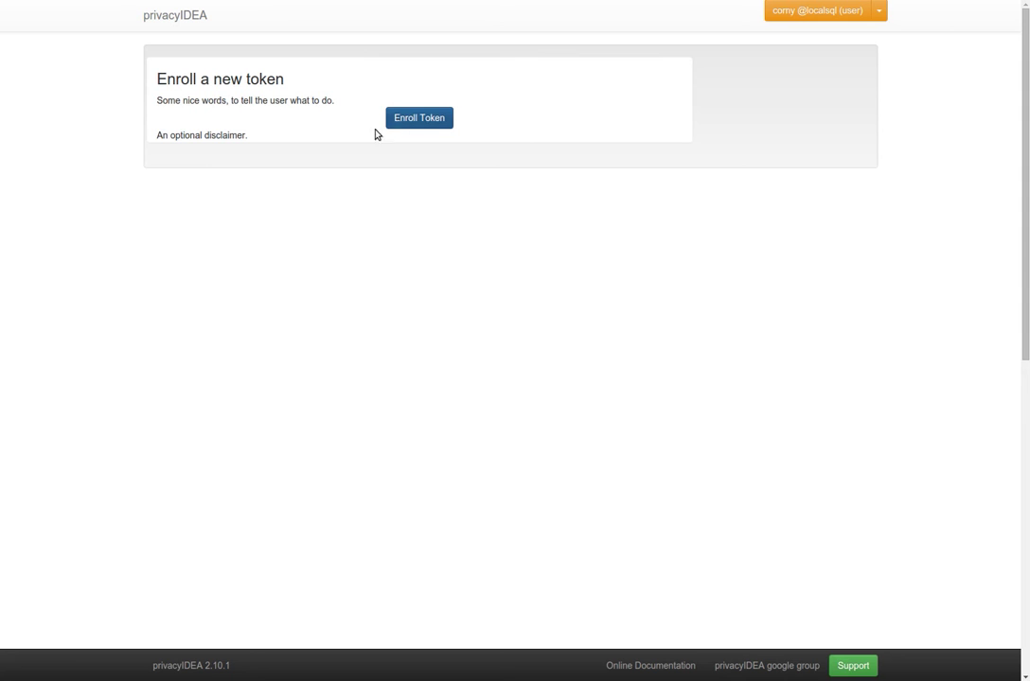
# Step: Enroll a token from the wizard's first page, bringing up the QR code to scan
pyautogui.moveTo(338, 101); pyautogui.dragTo(157, 99)
pyautogui.doubleClick(172, 136)
pyautogui.click(429, 121)
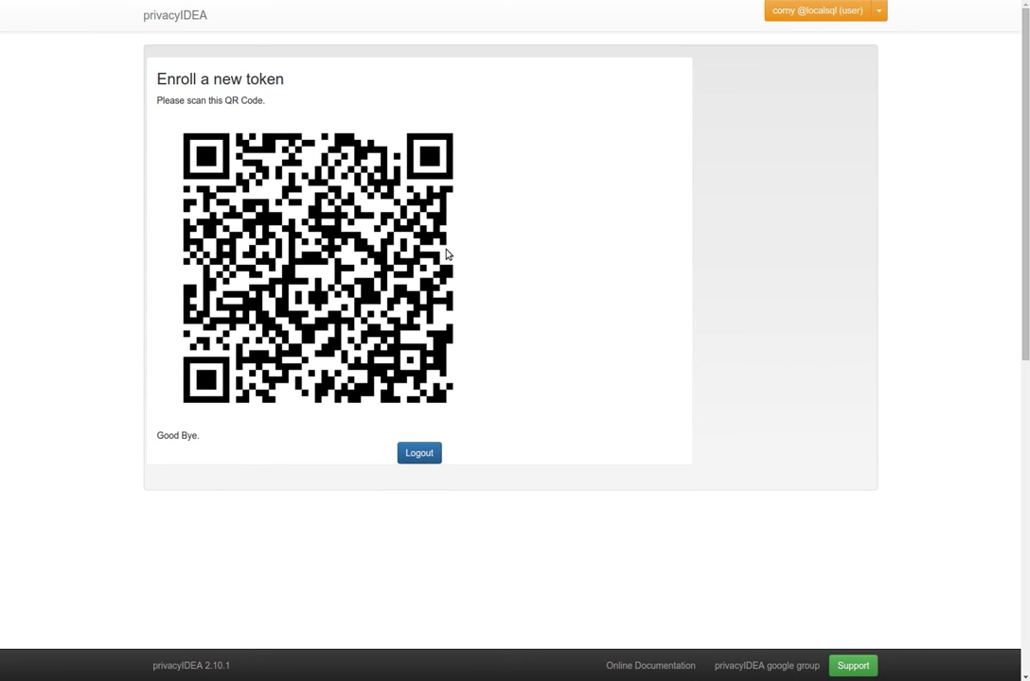
pyautogui.tripleClick(193, 103)
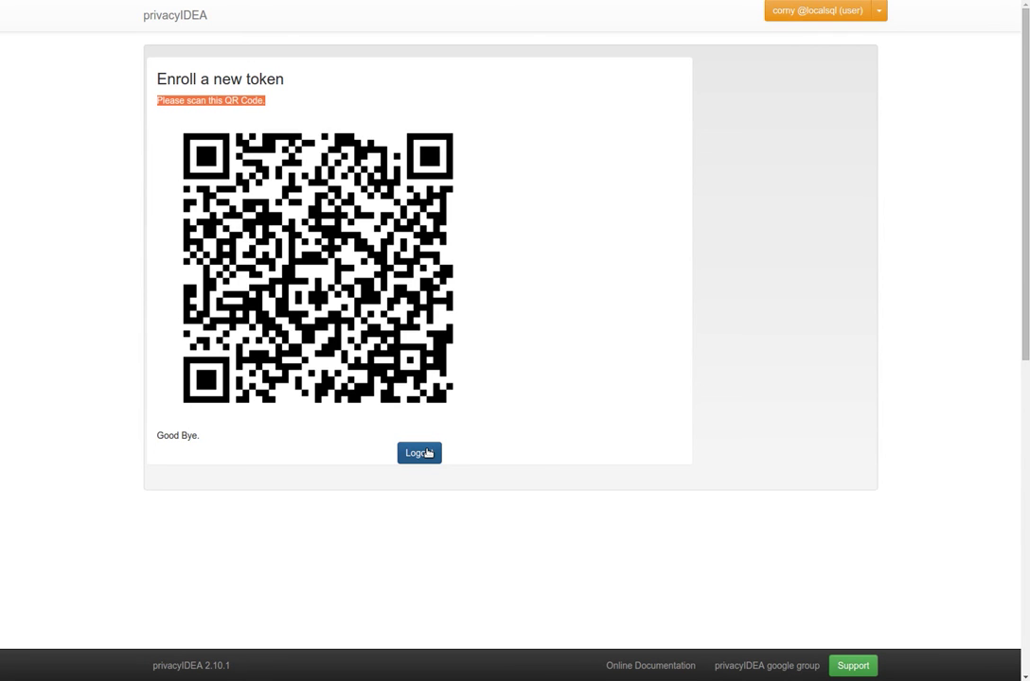
pyautogui.click(428, 453)
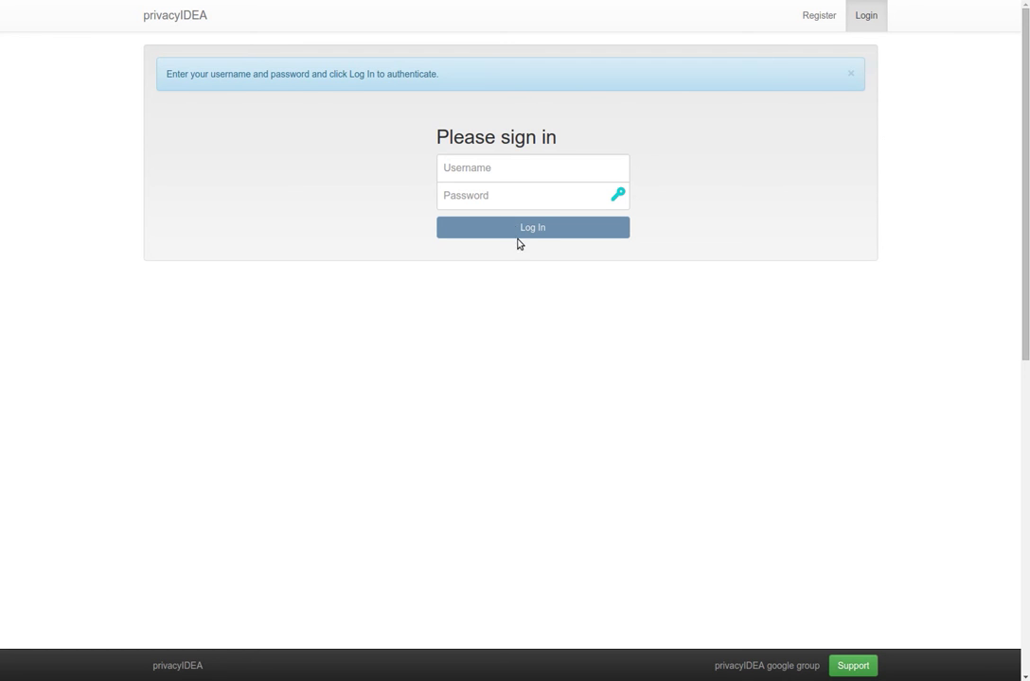
pyautogui.click(555, 175)
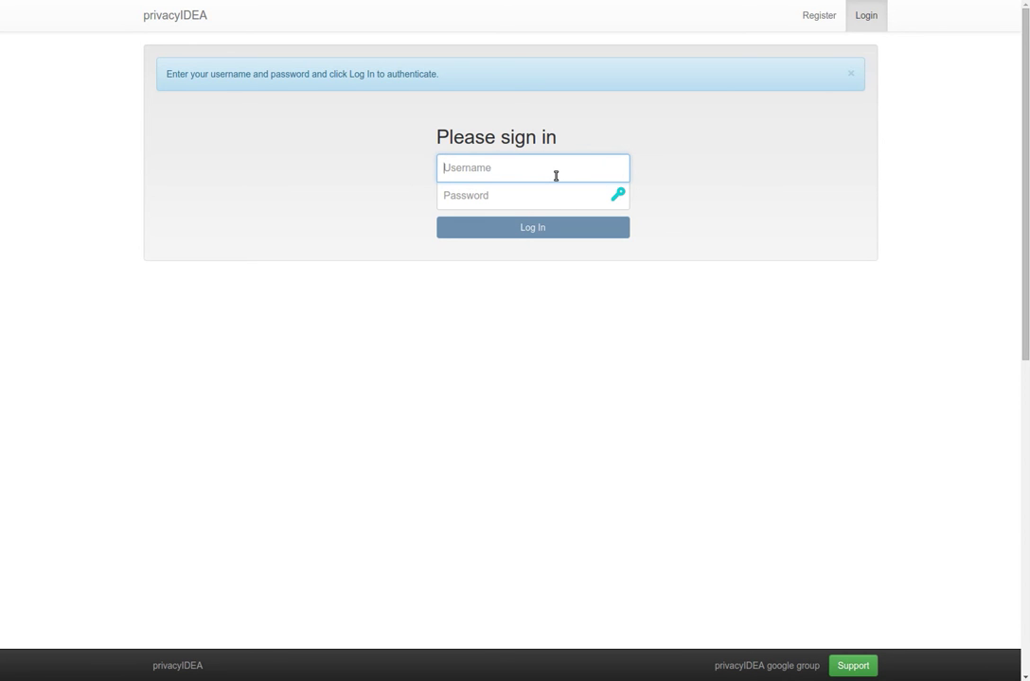
pyautogui.write('corny')
pyautogui.press('Tab')
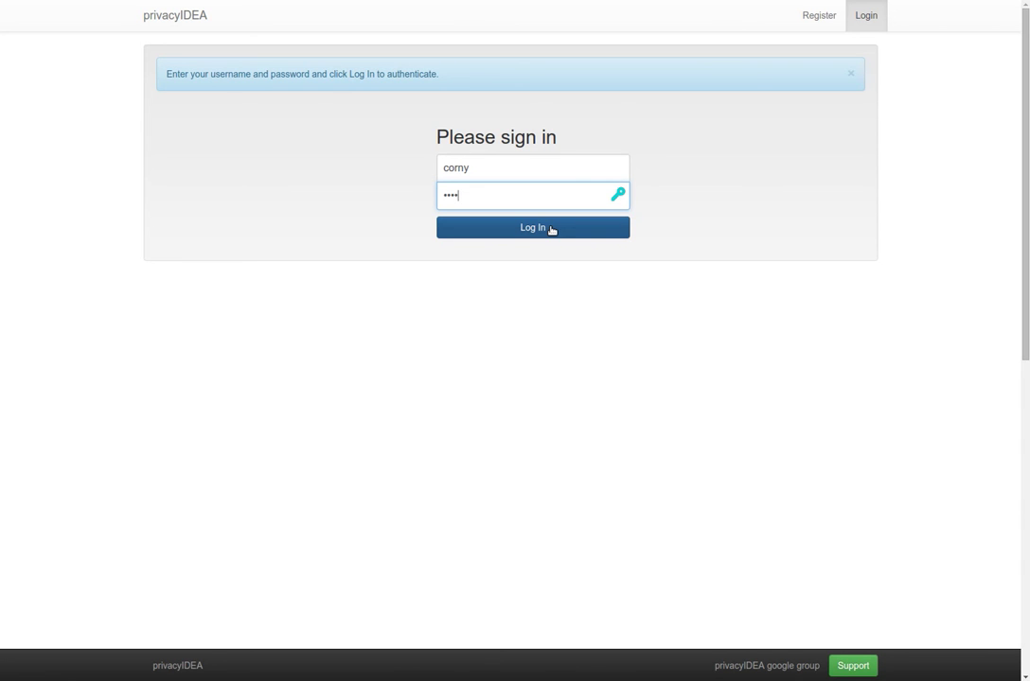
# Step: Log in as corny, landing on the token list showing HOTP token OATH00360F4F
pyautogui.click(551, 229)
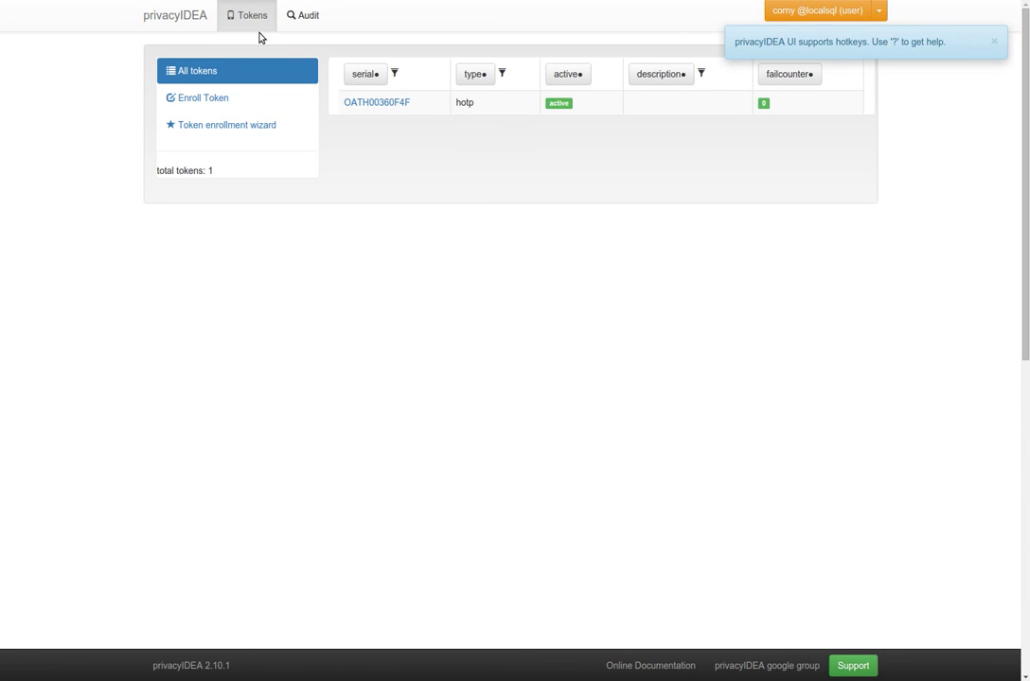